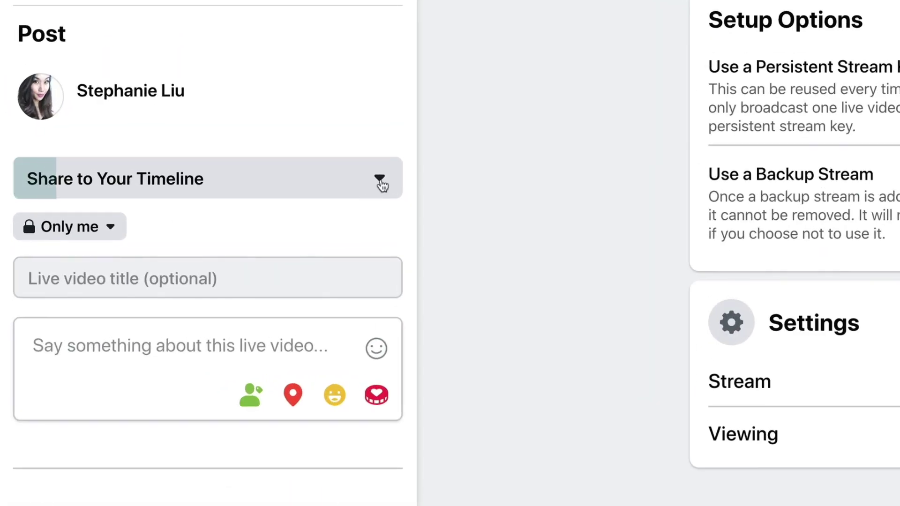
Switch the live post destination to a Page the user manages
left_click(381, 182)
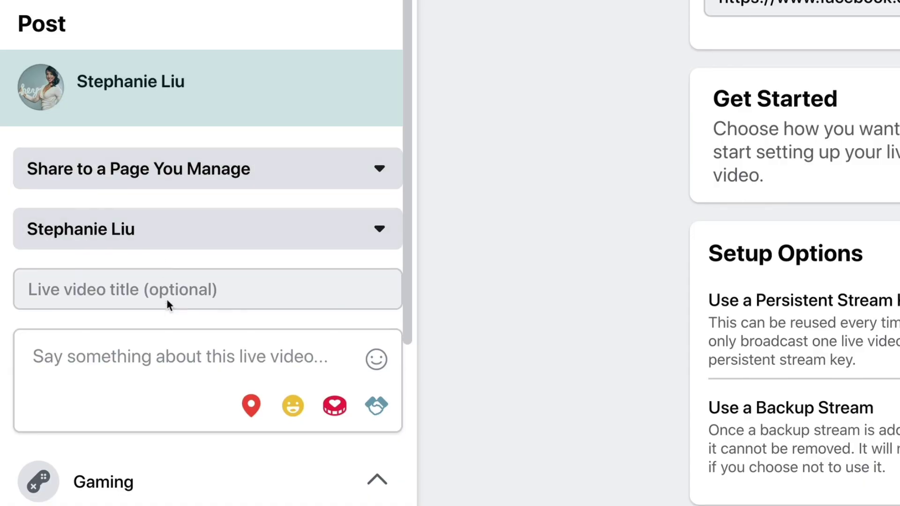
left_click(167, 290)
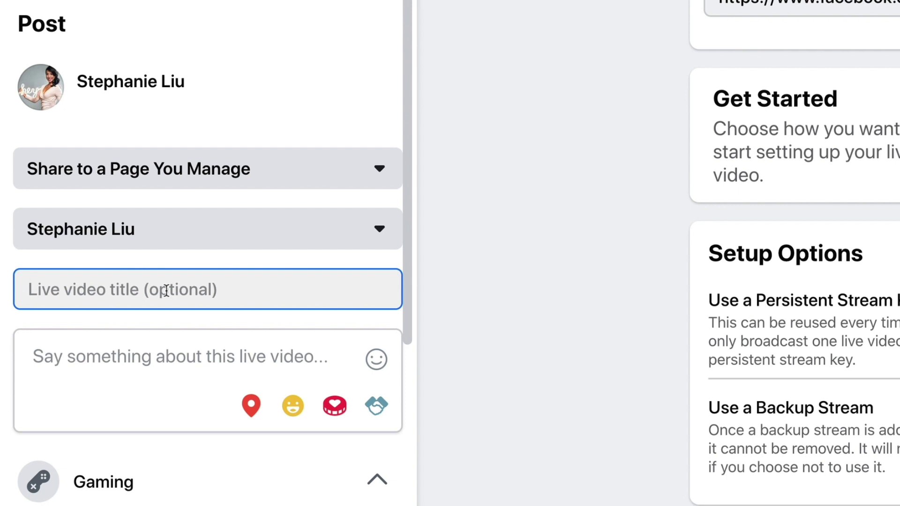
left_click(85, 342)
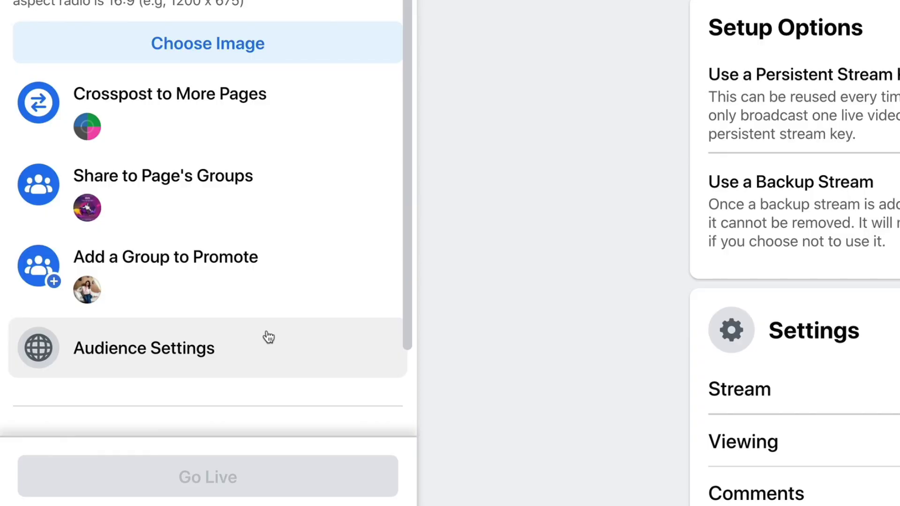
Restrict the audience to the allowed location San Diego, California in Audience Settings
left_click(269, 338)
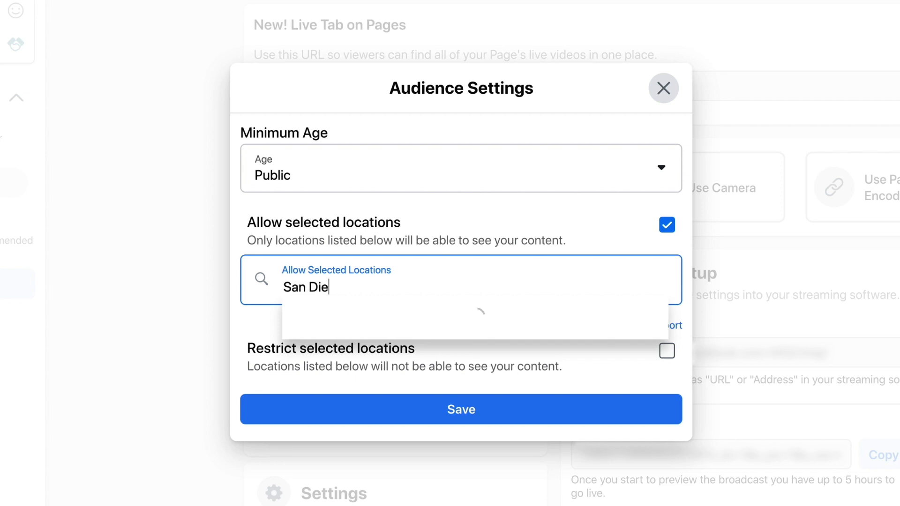
type("go")
left_click(613, 340)
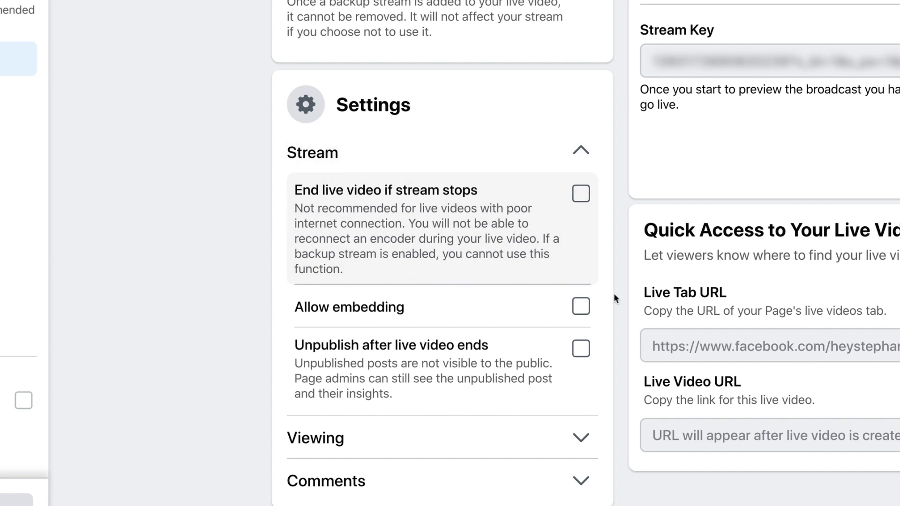
Allow embedding for the live video and reveal the comment moderation options
left_click(581, 307)
scroll(571, 302, "down", 2)
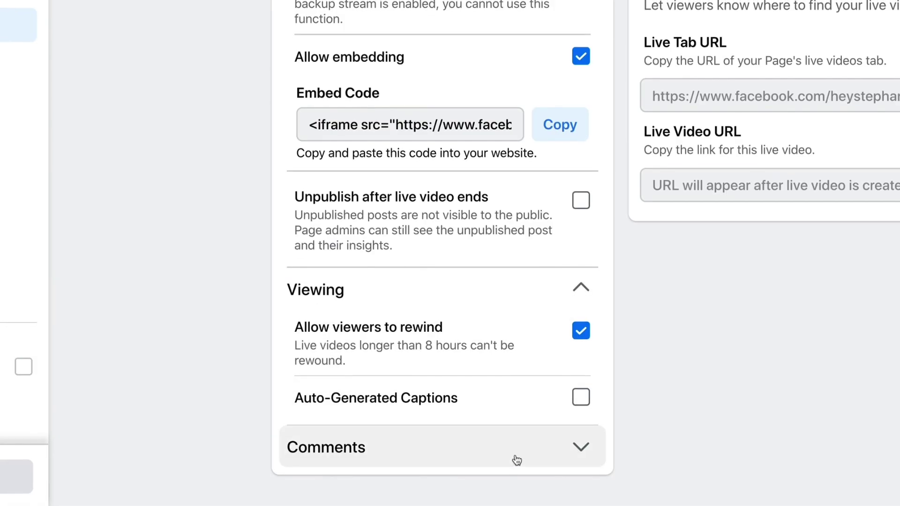
left_click(514, 459)
scroll(505, 417, "down", 3)
scroll(504, 413, "down", 2)
scroll(502, 414, "down", 2)
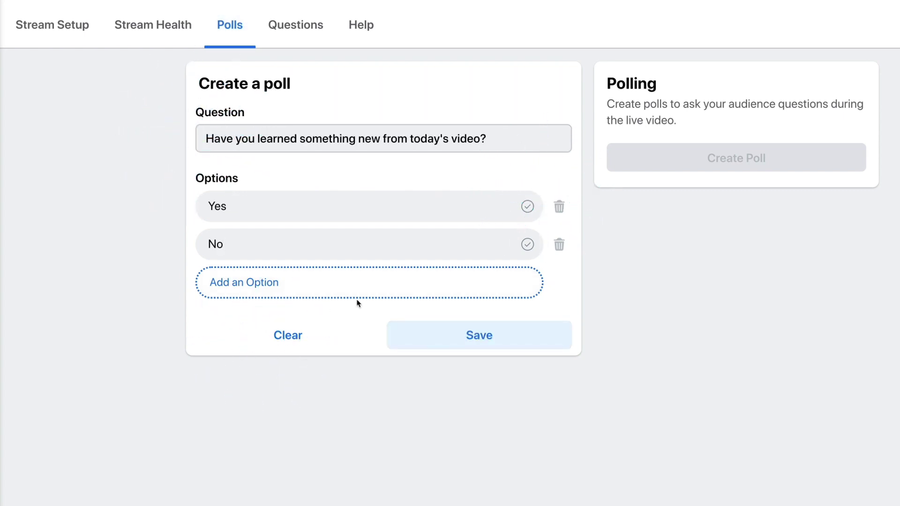
Save the Yes/No learning poll as unpublished
left_click(450, 335)
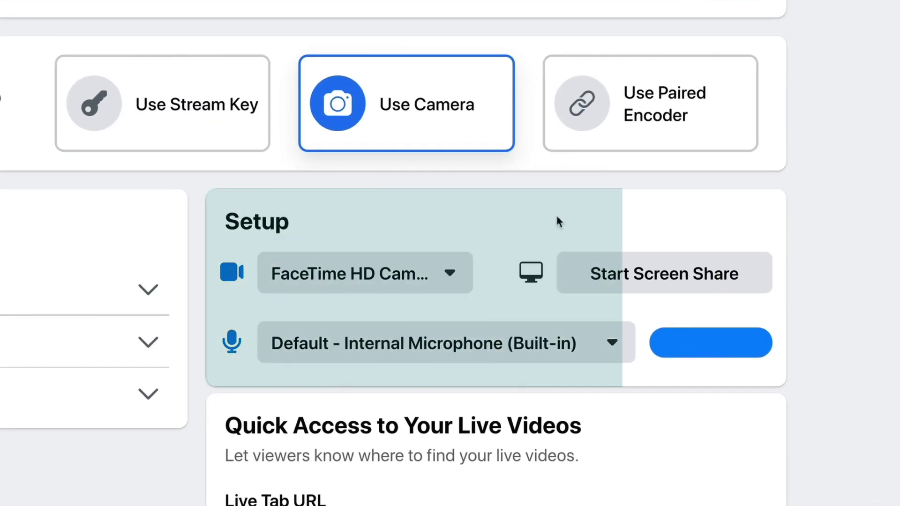
Check the camera list for the built-in FaceTime HD Camera in Stream Setup
left_click(448, 281)
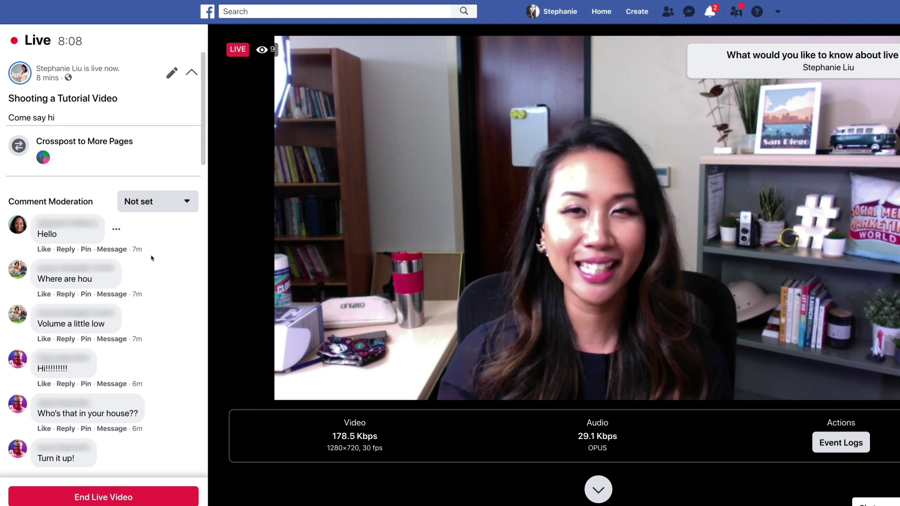
scroll(152, 259, "down", 5)
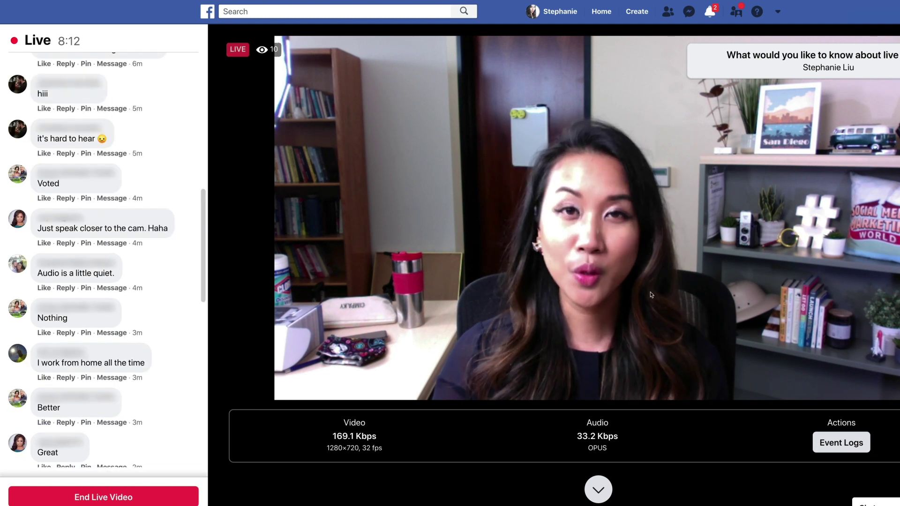
scroll(651, 295, "down", 2)
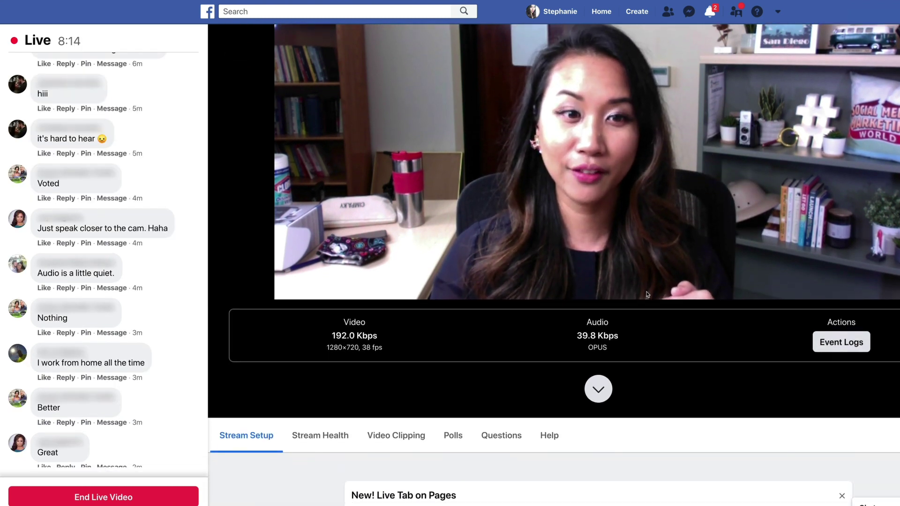
scroll(648, 295, "down", 2)
scroll(647, 295, "down", 2)
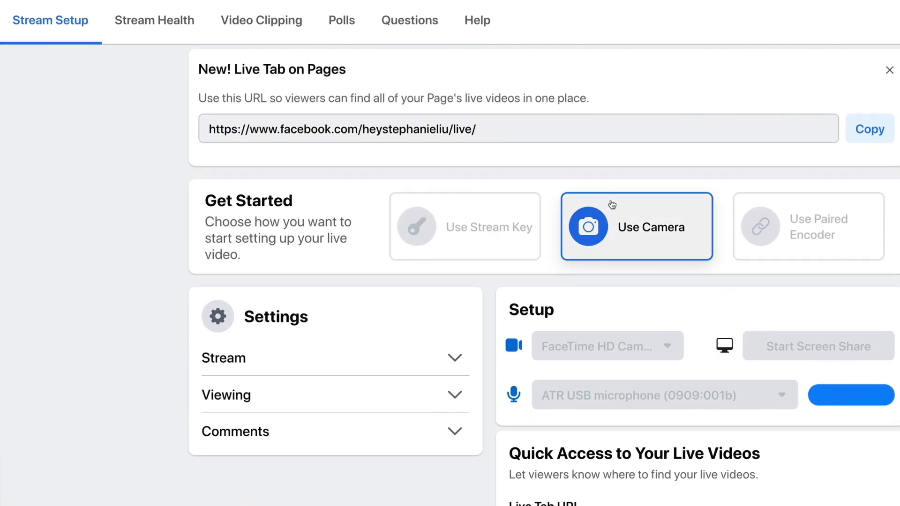
Review Stream Health during the broadcast, then bring up the Polls list
left_click(179, 32)
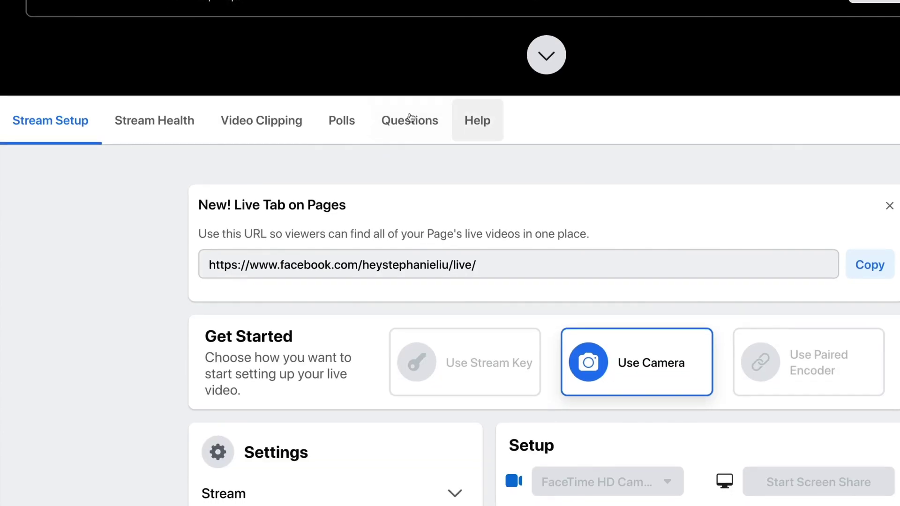
left_click(342, 21)
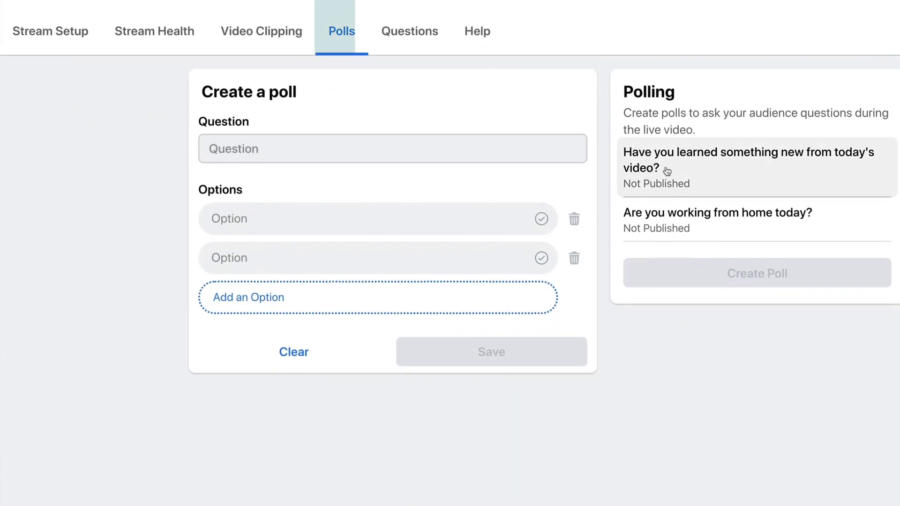
Publish the 'Are you working from home today?' poll to live viewers
left_click(709, 230)
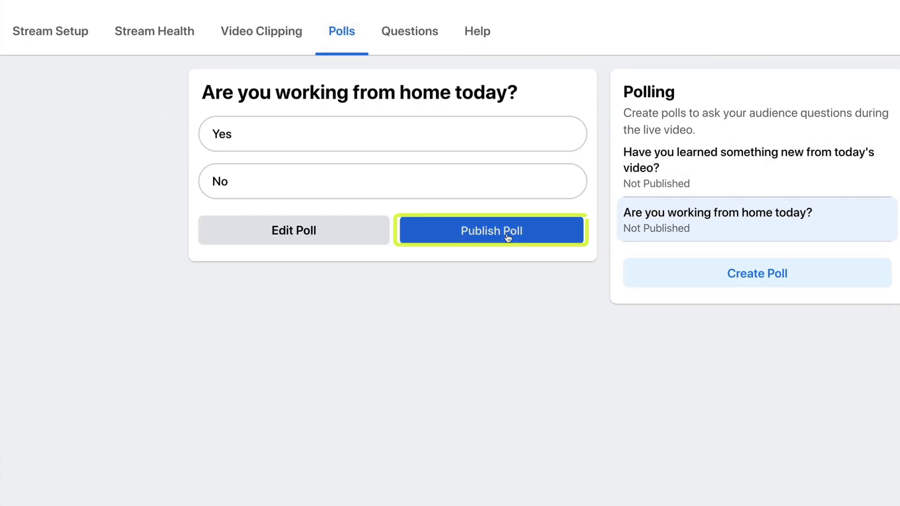
left_click(529, 240)
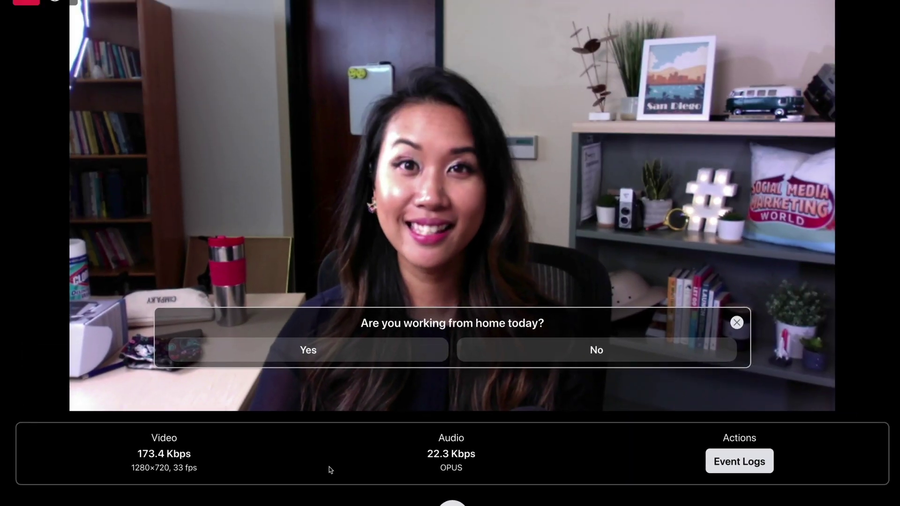
scroll(329, 469, "down", 1)
scroll(328, 450, "down", 3)
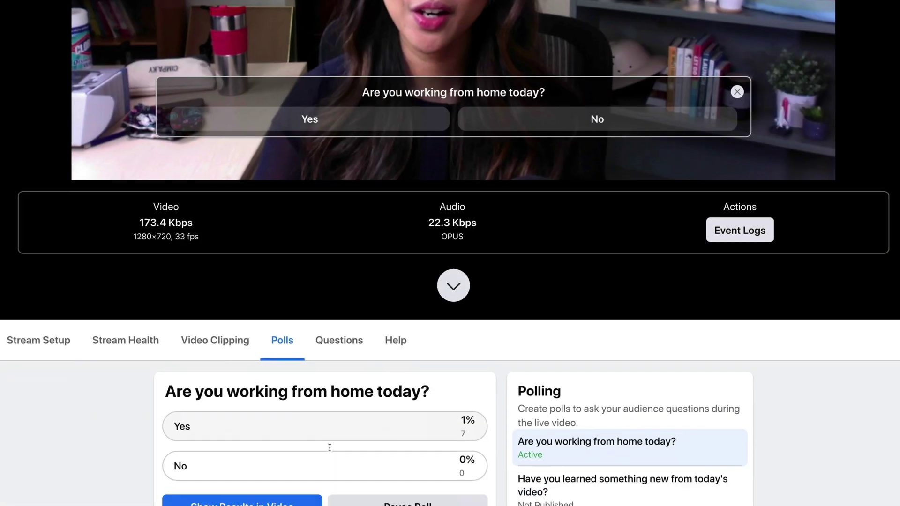
scroll(332, 422, "down", 2)
scroll(334, 395, "down", 1)
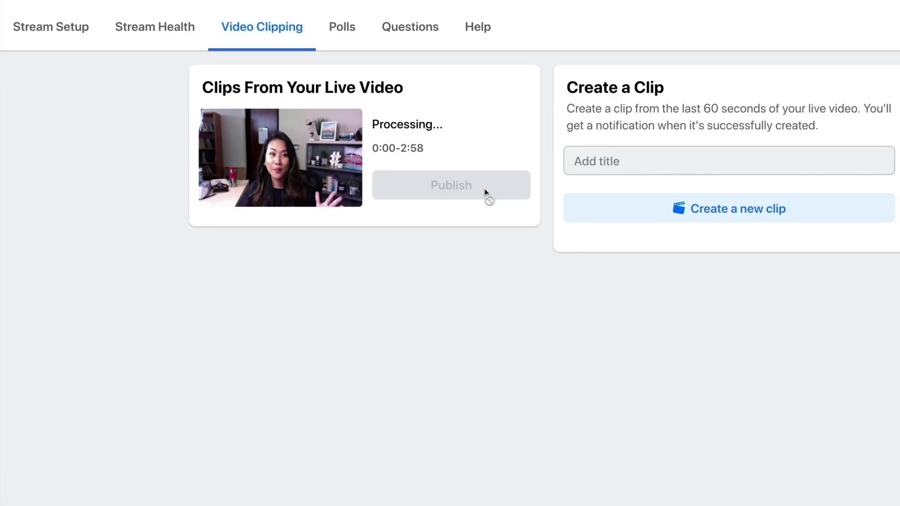
Create a new clip titled Test of the last minute (8:03–9:03)
left_click(588, 162)
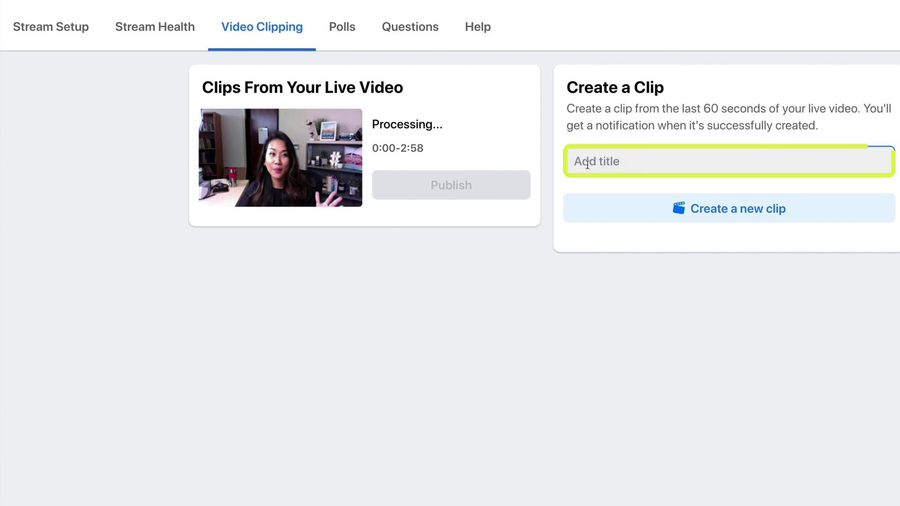
type("Test")
left_click(720, 211)
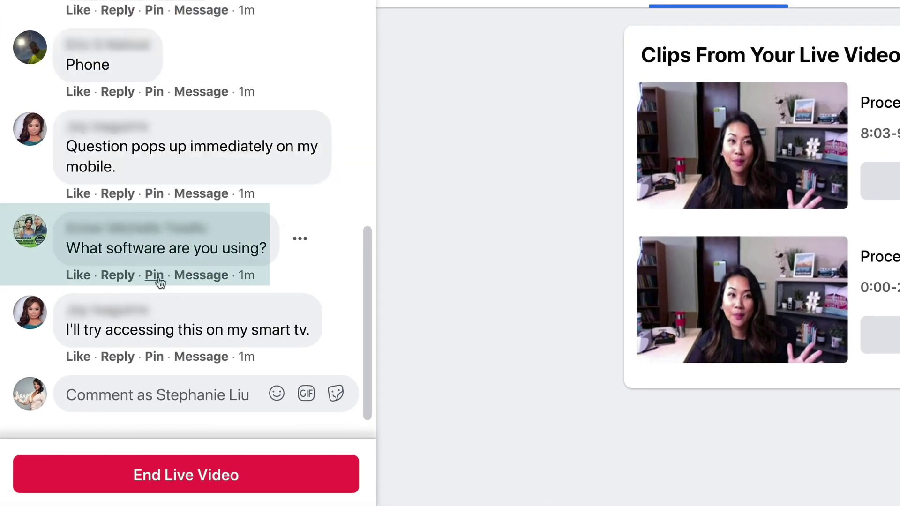
Pin the 'What software are you using?' comment and begin a reply to it
left_click(153, 275)
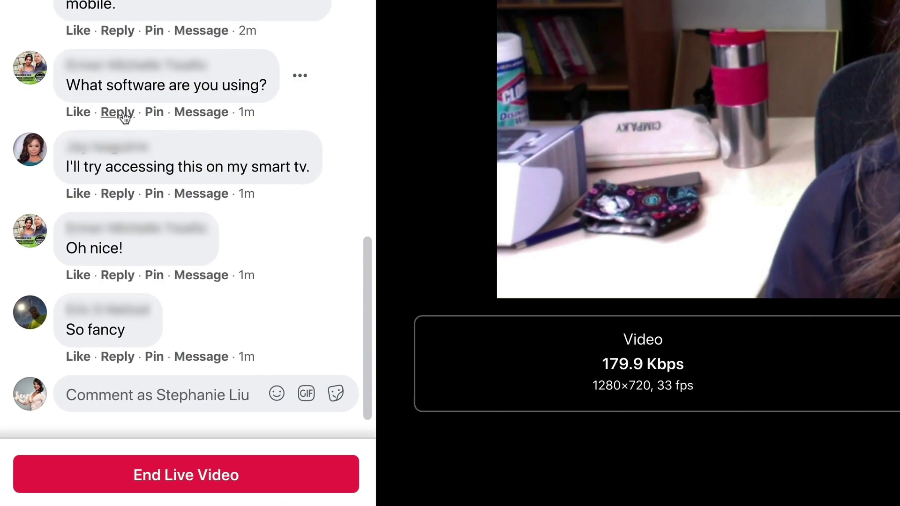
left_click(118, 111)
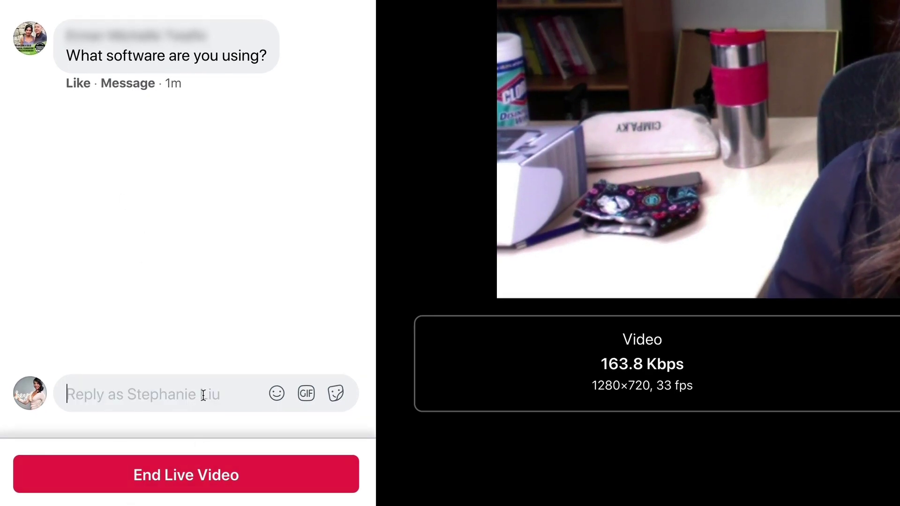
type("Facebook ")
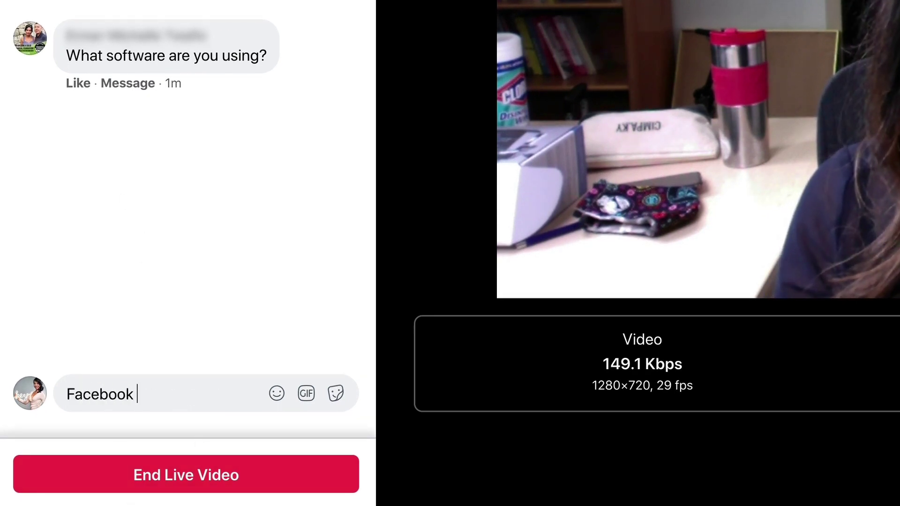
type("Live Prod")
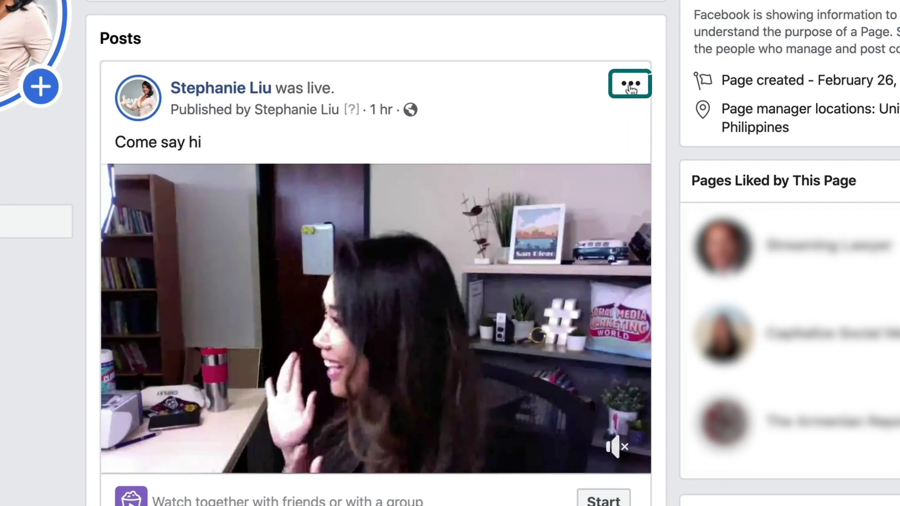
Edit the live video post and show its auto-generated thumbnail choices
left_click(490, 227)
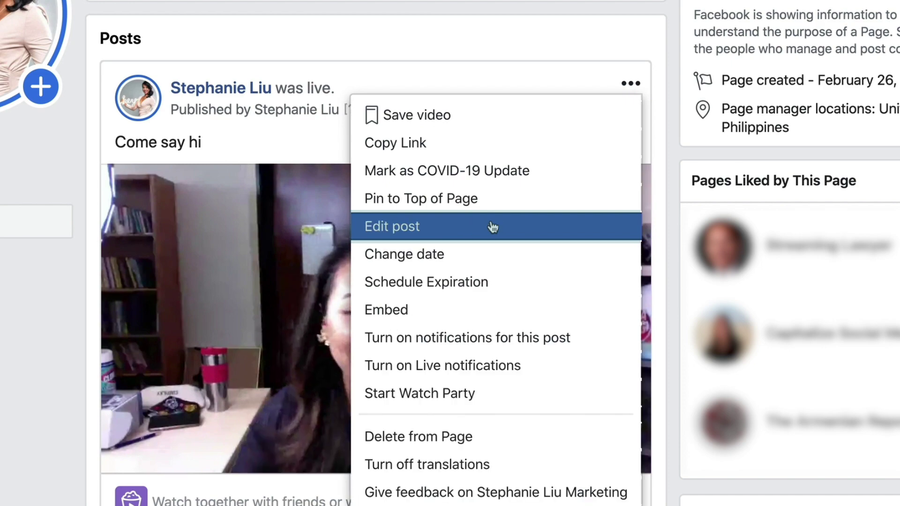
left_click(493, 227)
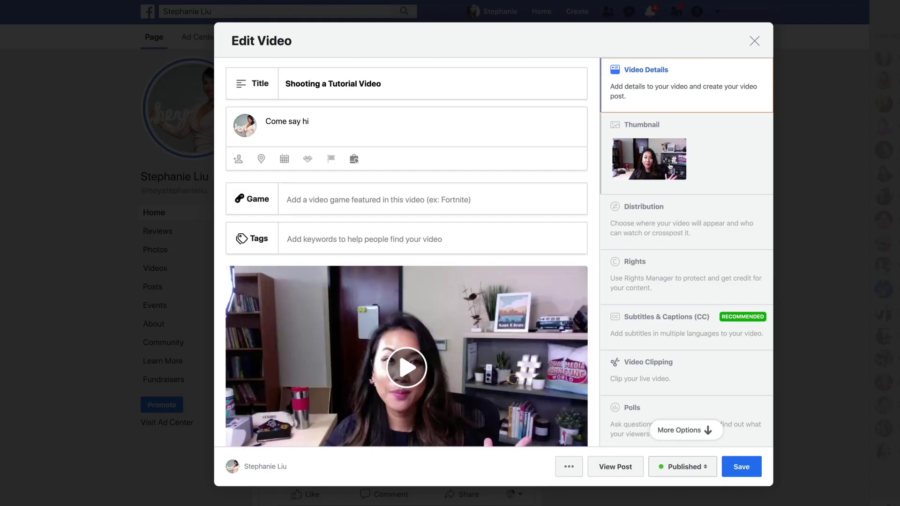
left_click(669, 169)
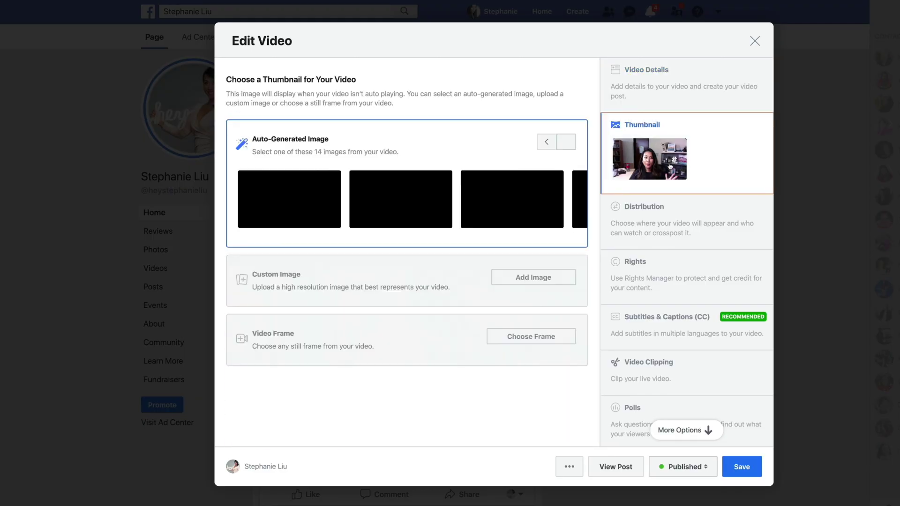